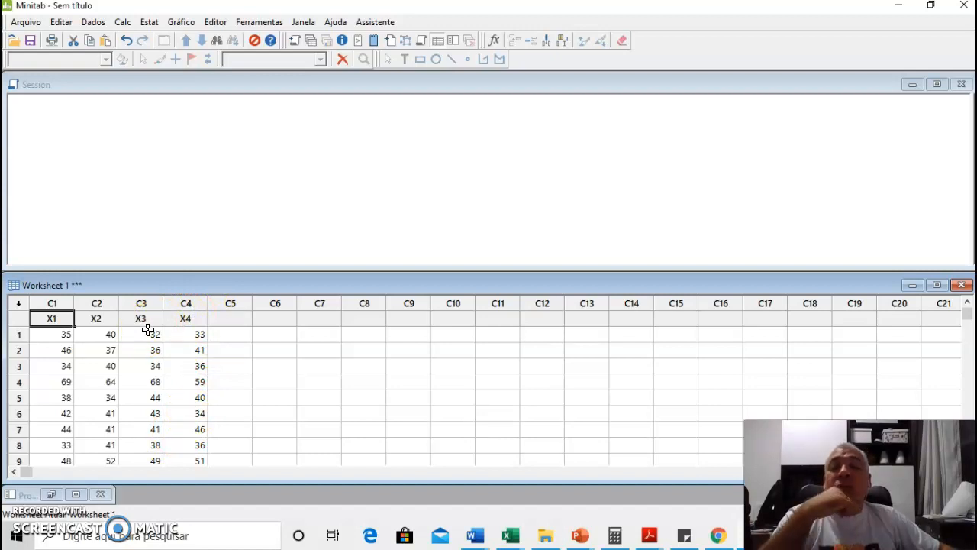
- Start an Xbarra-R control chart for subgroups, with each subgroup's observations arranged in one row of columns
{"action": "left_click", "coordinate": [143, 23]}
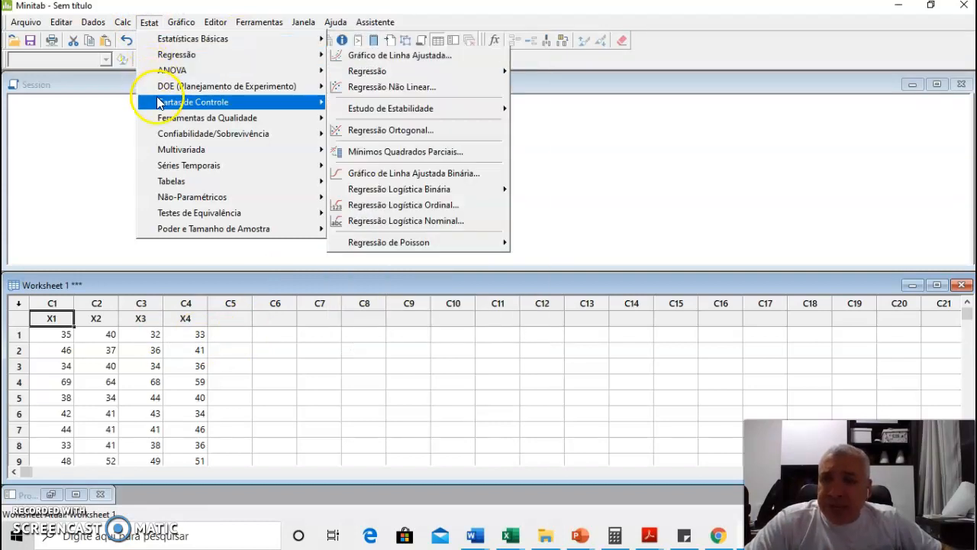
{"action": "mouse_move", "coordinate": [229, 118]}
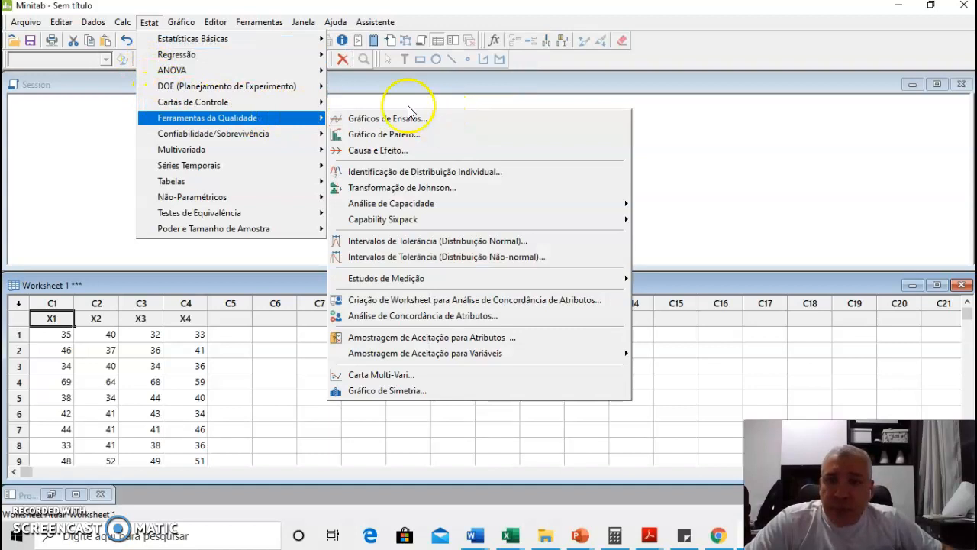
{"action": "mouse_move", "coordinate": [299, 101]}
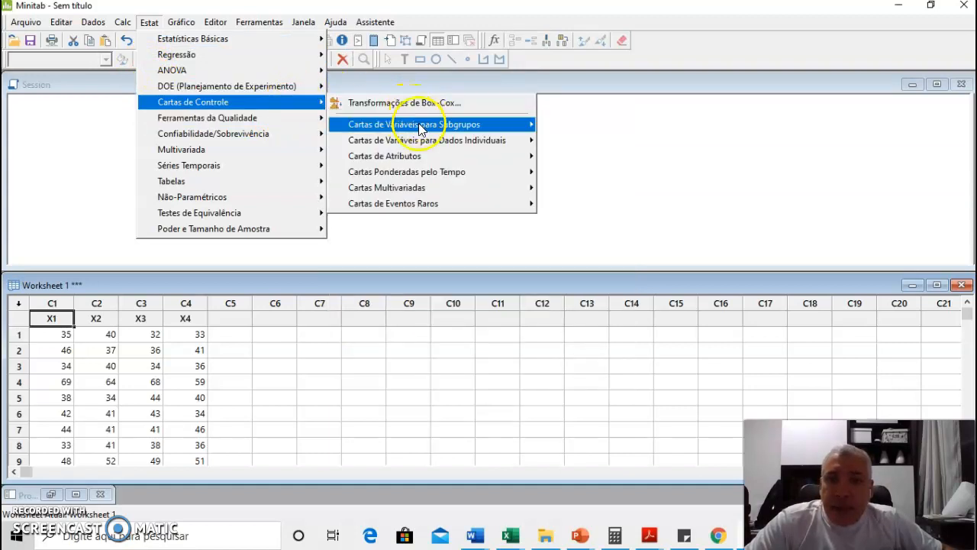
{"action": "mouse_move", "coordinate": [420, 129]}
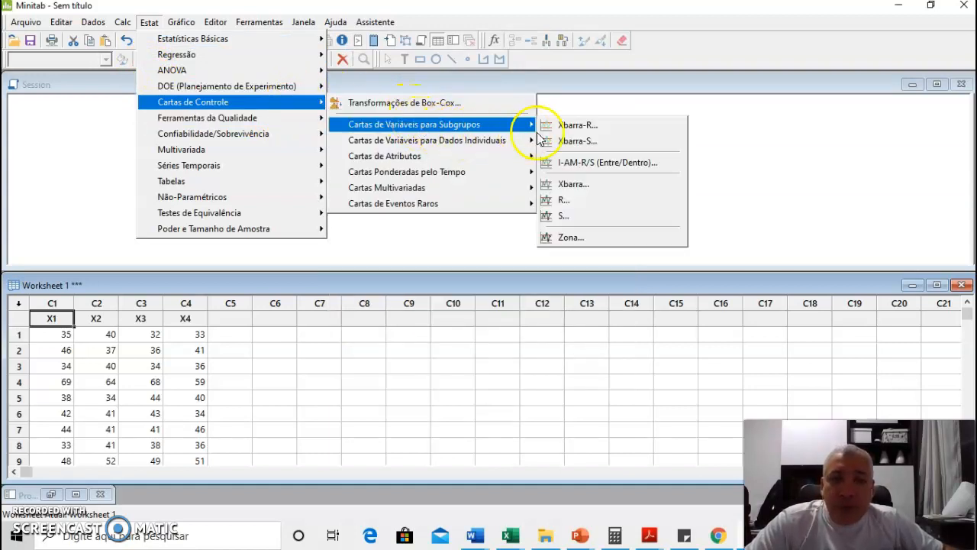
{"action": "left_click", "coordinate": [606, 127]}
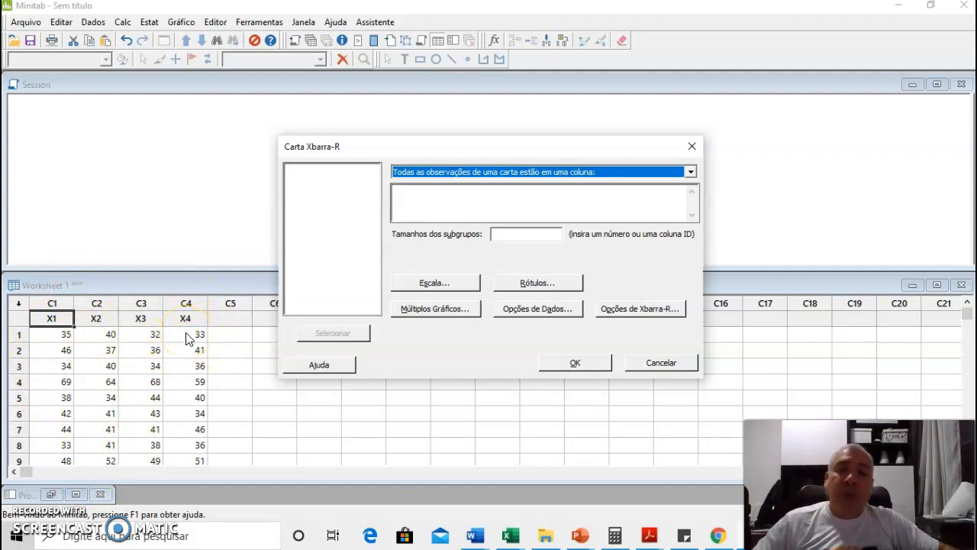
{"action": "left_click", "coordinate": [689, 173]}
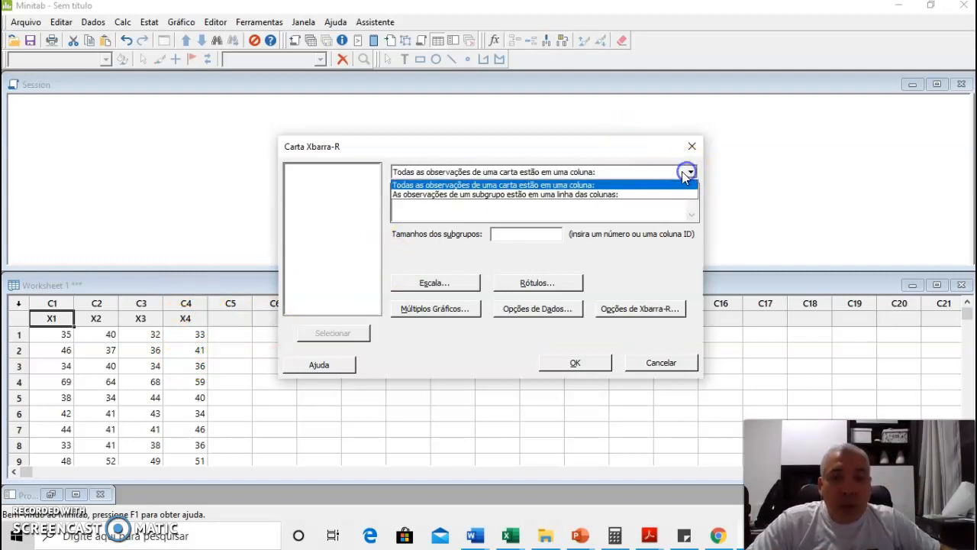
{"action": "left_click", "coordinate": [513, 195]}
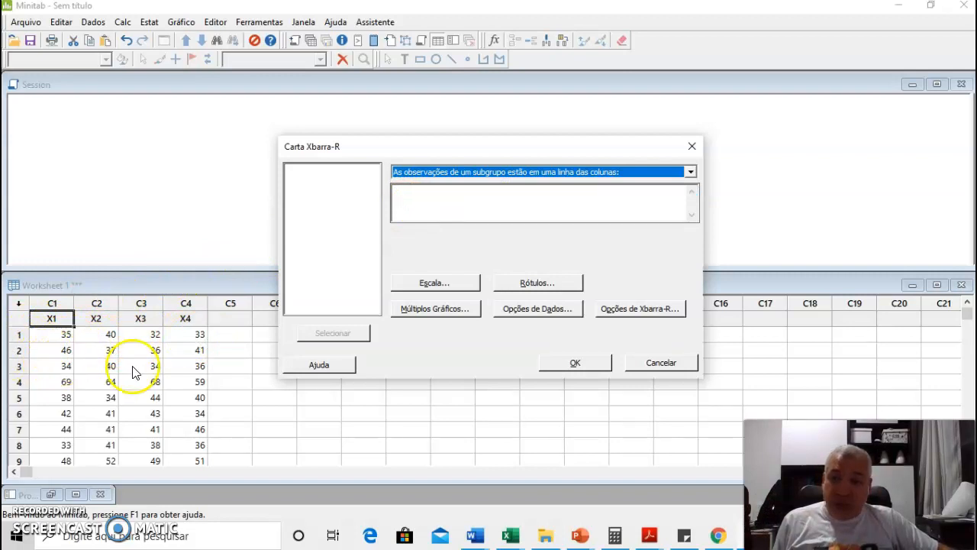
- Assign columns X1, X2, X3 and X4 as the subgroup data and generate the Xbarra-R chart
{"action": "left_click", "coordinate": [423, 197]}
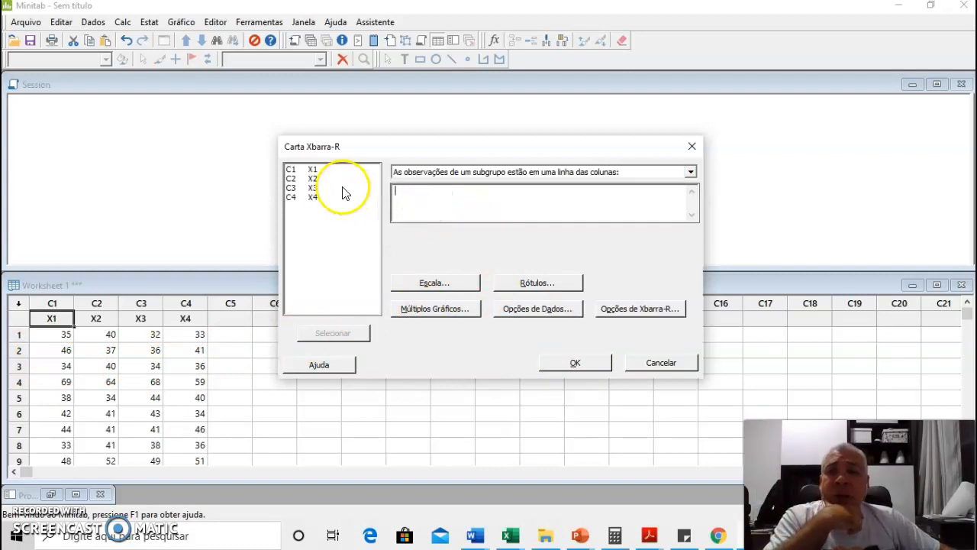
{"action": "double_click", "coordinate": [312, 169]}
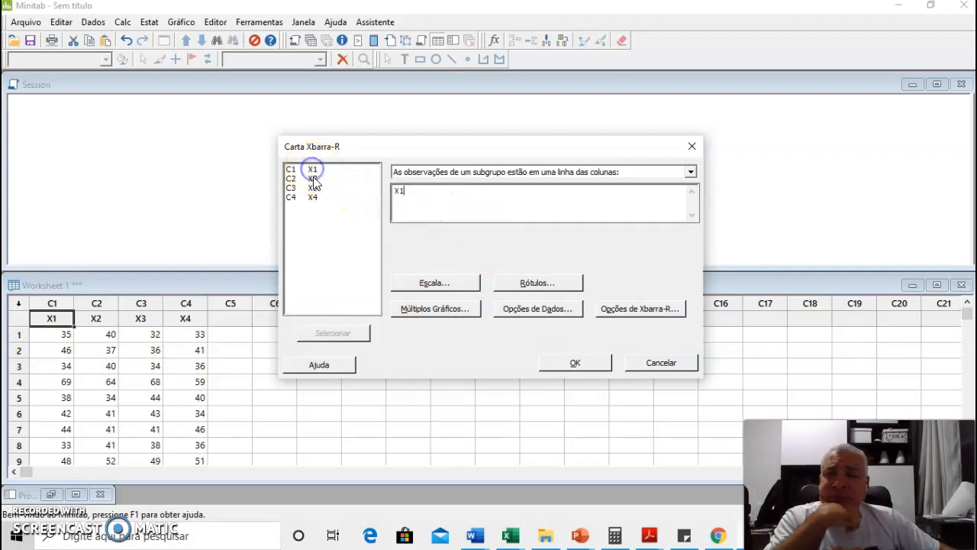
{"action": "left_click", "coordinate": [313, 180]}
{"action": "double_click", "coordinate": [313, 180]}
{"action": "double_click", "coordinate": [312, 188]}
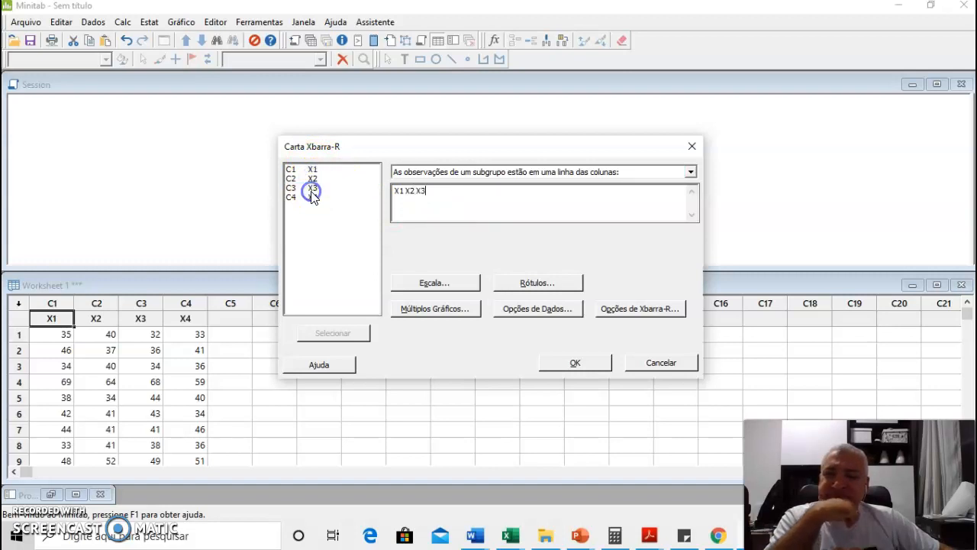
{"action": "double_click", "coordinate": [312, 197]}
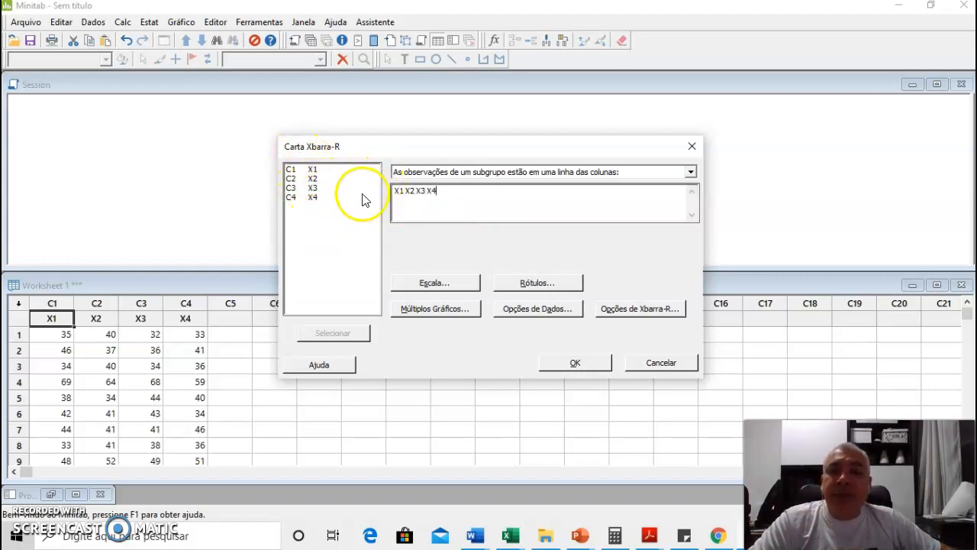
{"action": "left_click", "coordinate": [454, 200]}
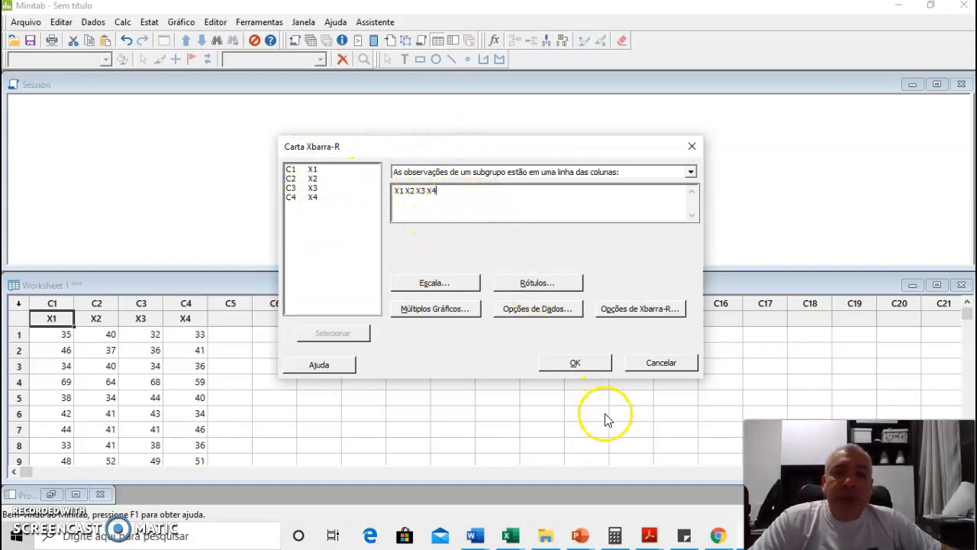
{"action": "left_click", "coordinate": [593, 365]}
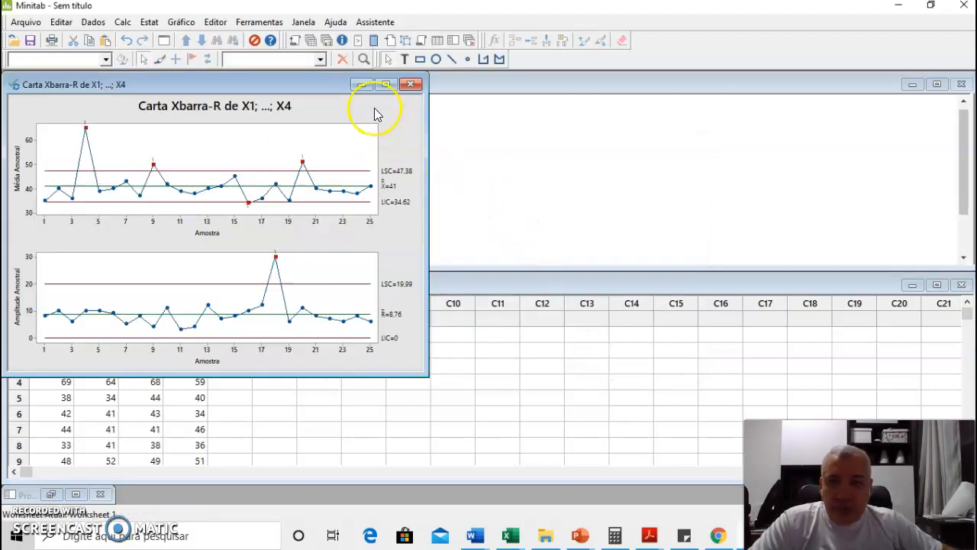
- Maximize the Xbarra-R chart and examine the out-of-control point on the range chart
{"action": "left_click_drag", "start_coordinate": [331, 88], "coordinate": [701, 81]}
{"action": "left_click", "coordinate": [760, 77]}
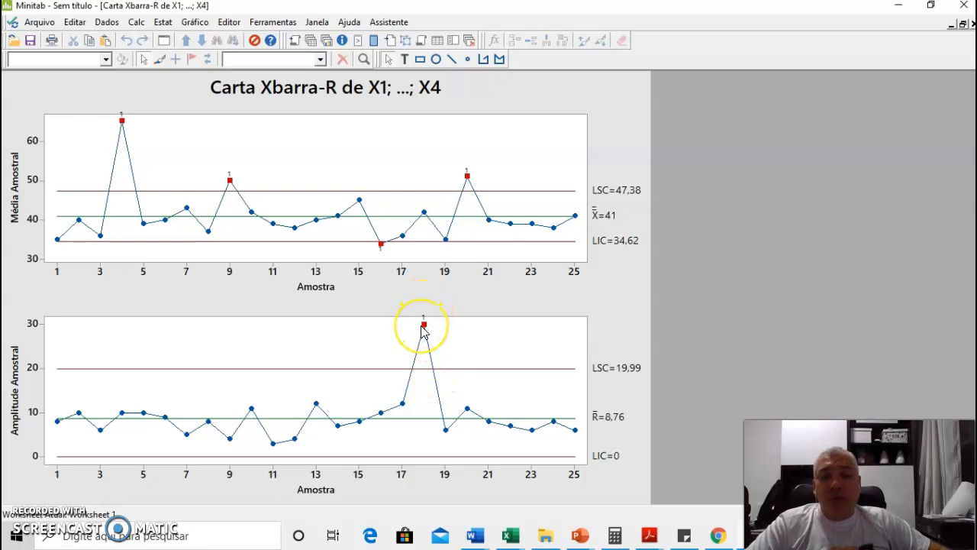
{"action": "mouse_move", "coordinate": [424, 329]}
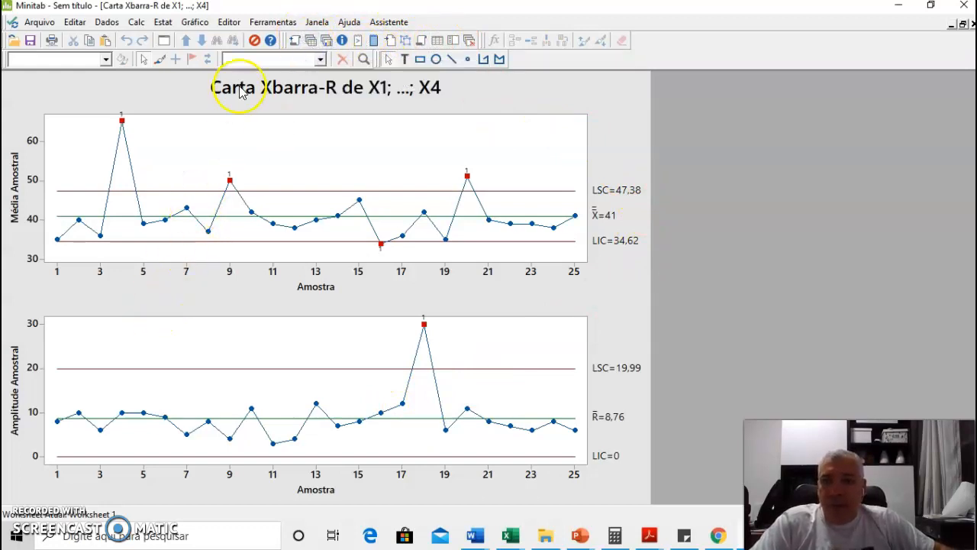
- Delete the out-of-control sample in row 18 from the worksheet
{"action": "left_click", "coordinate": [311, 40]}
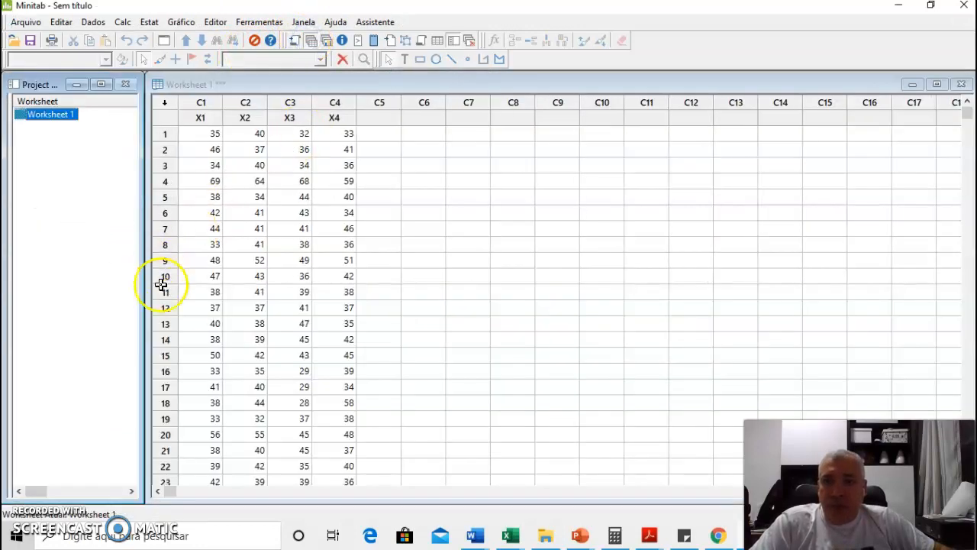
{"action": "left_click", "coordinate": [164, 401]}
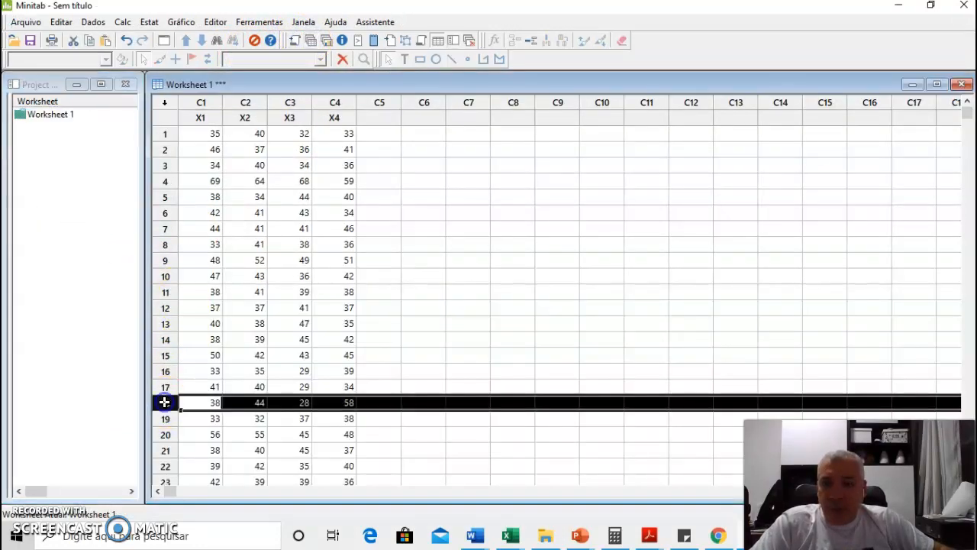
{"action": "right_click", "coordinate": [164, 402]}
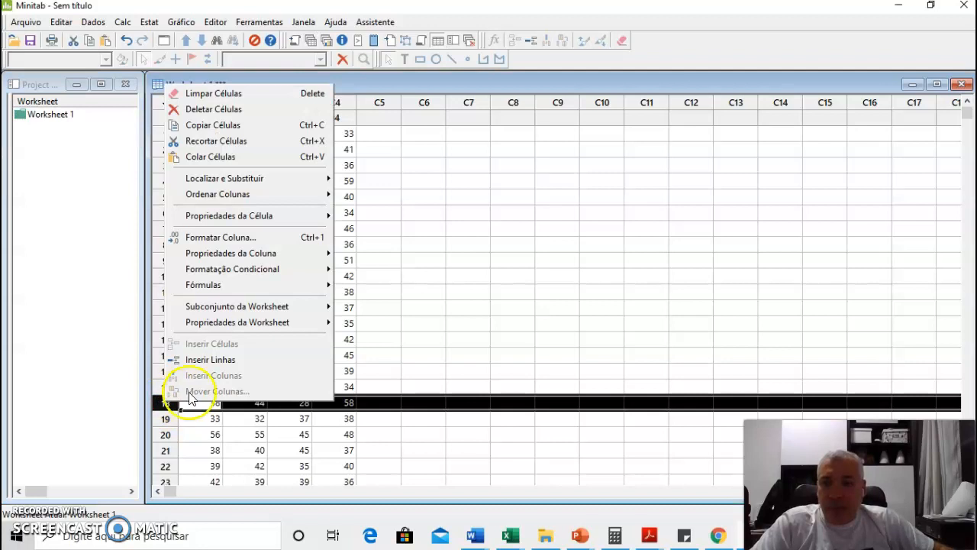
{"action": "left_click", "coordinate": [208, 109]}
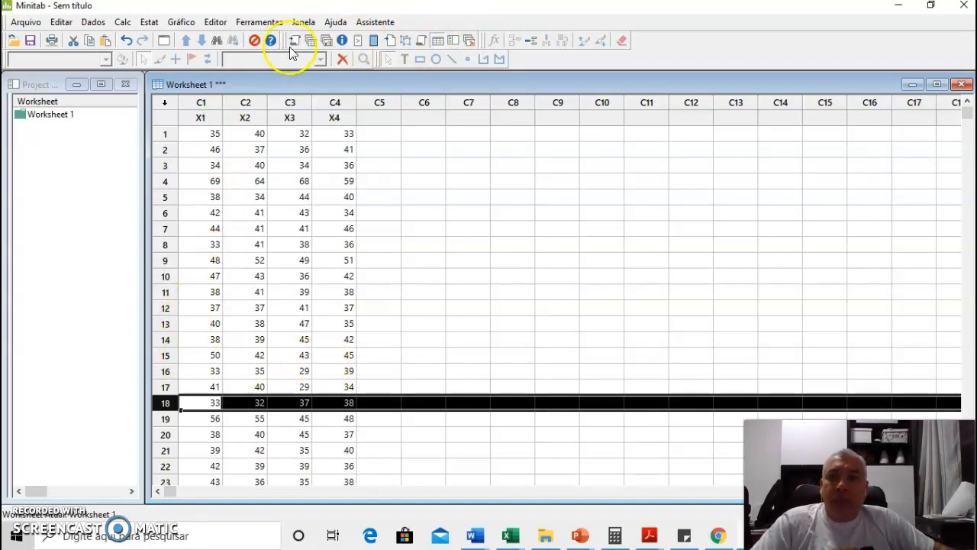
- Return to the Xbarra-R chart and set it to update automatically with the worksheet data
{"action": "left_click", "coordinate": [326, 41]}
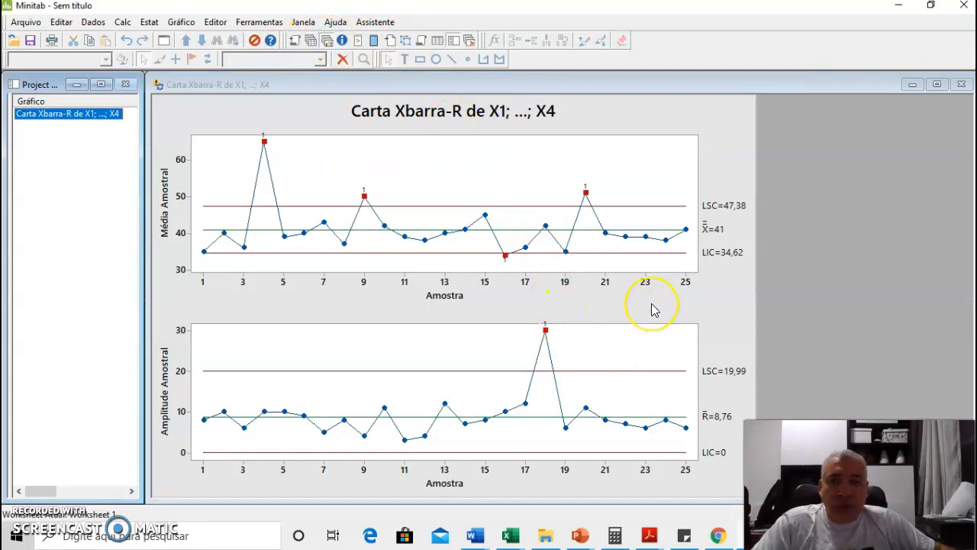
{"action": "right_click", "coordinate": [651, 308]}
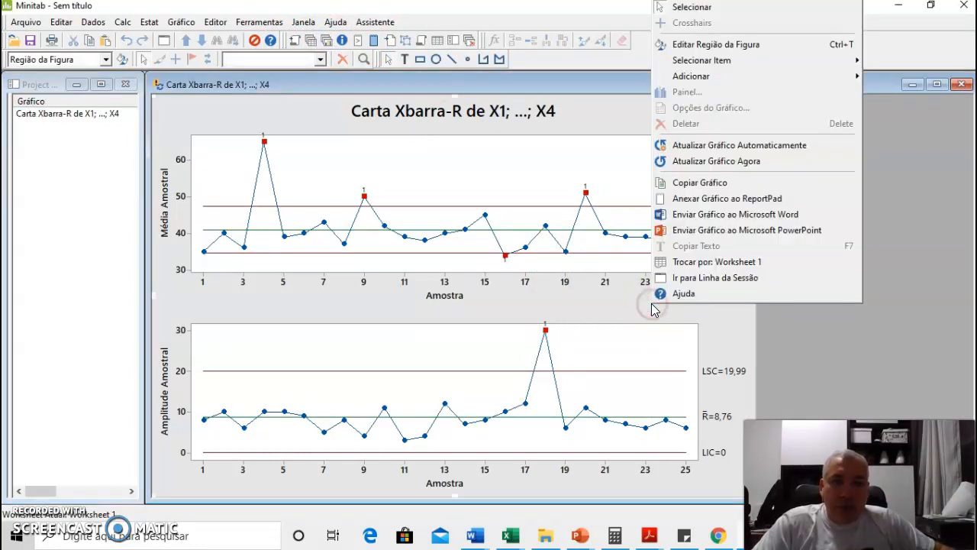
{"action": "left_click", "coordinate": [728, 149]}
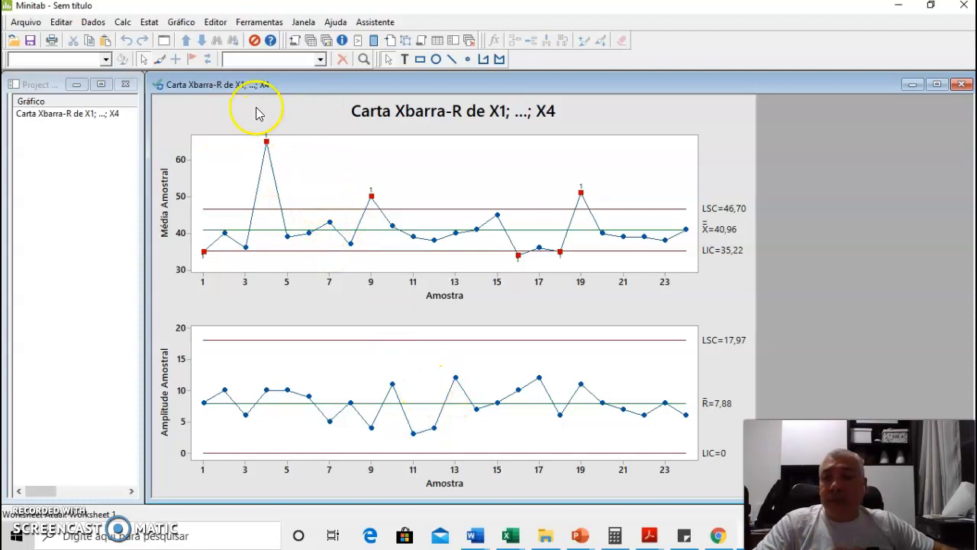
{"action": "left_click", "coordinate": [928, 87]}
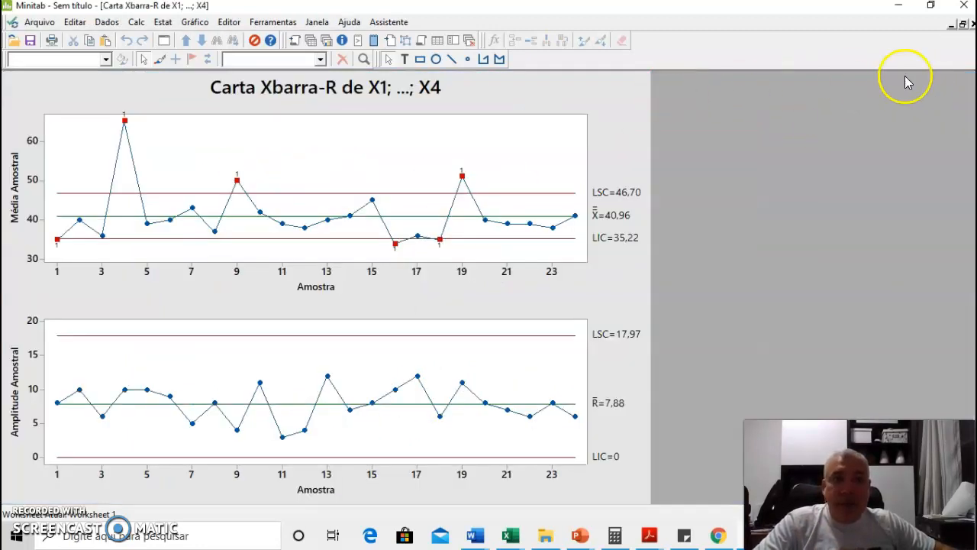
{"action": "left_click", "coordinate": [963, 26]}
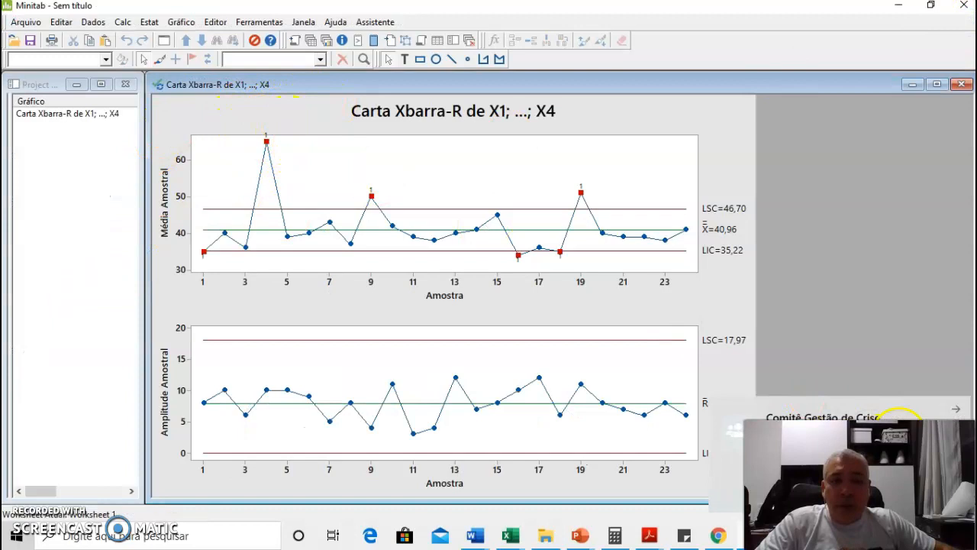
{"action": "left_click", "coordinate": [954, 410]}
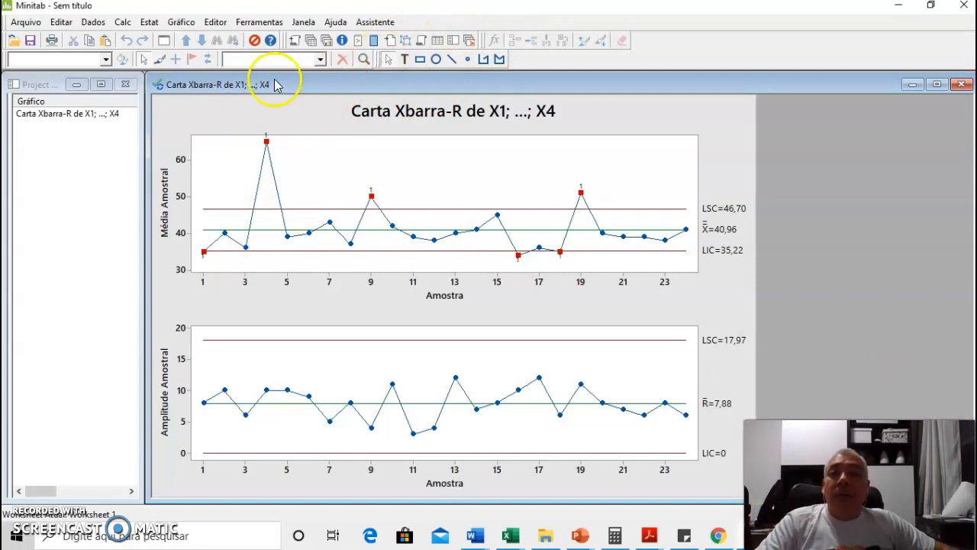
- Delete the out-of-control sample in row 4 from the worksheet
{"action": "left_click", "coordinate": [309, 39]}
{"action": "left_click", "coordinate": [165, 181]}
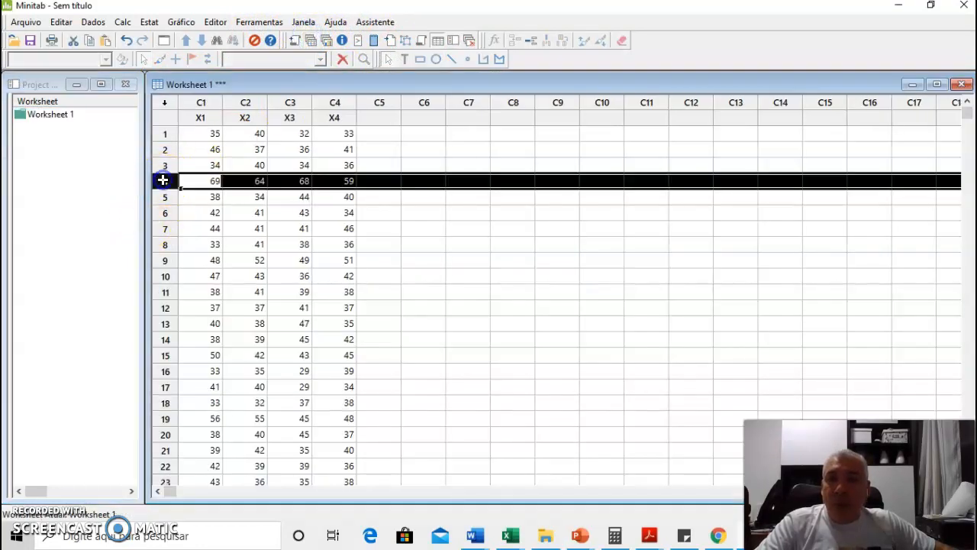
{"action": "right_click", "coordinate": [165, 183]}
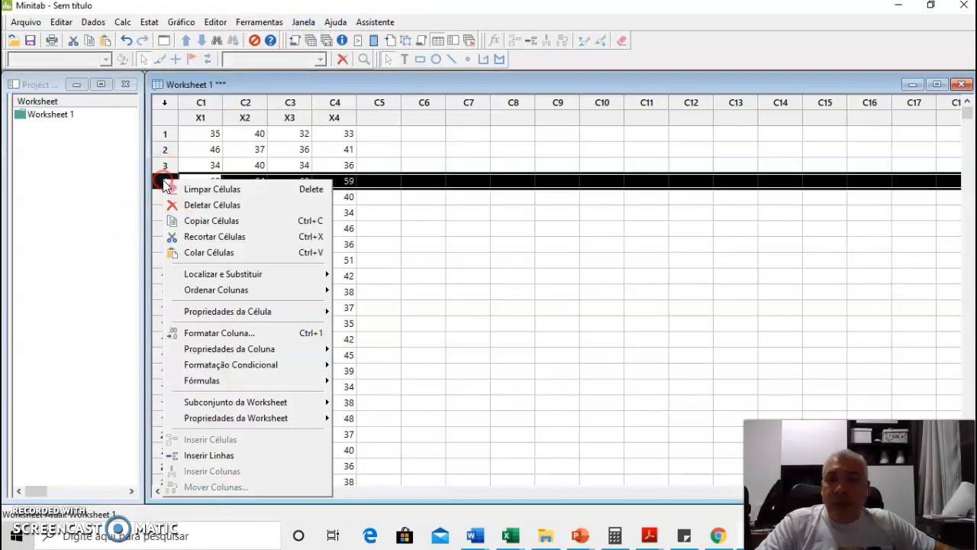
{"action": "left_click", "coordinate": [204, 206]}
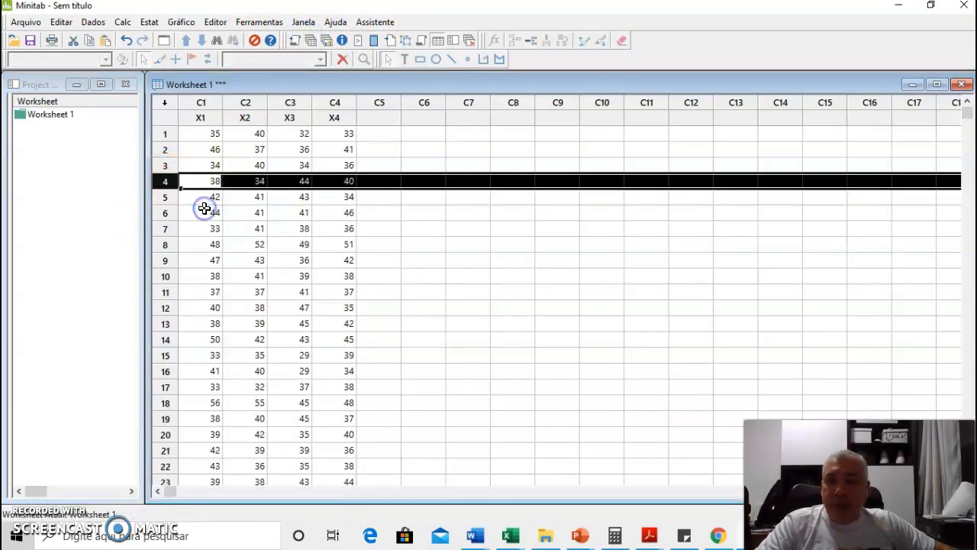
- Review the updated Xbarra-R chart and identify which sample the highest point on the means chart belongs to
{"action": "left_click", "coordinate": [328, 39]}
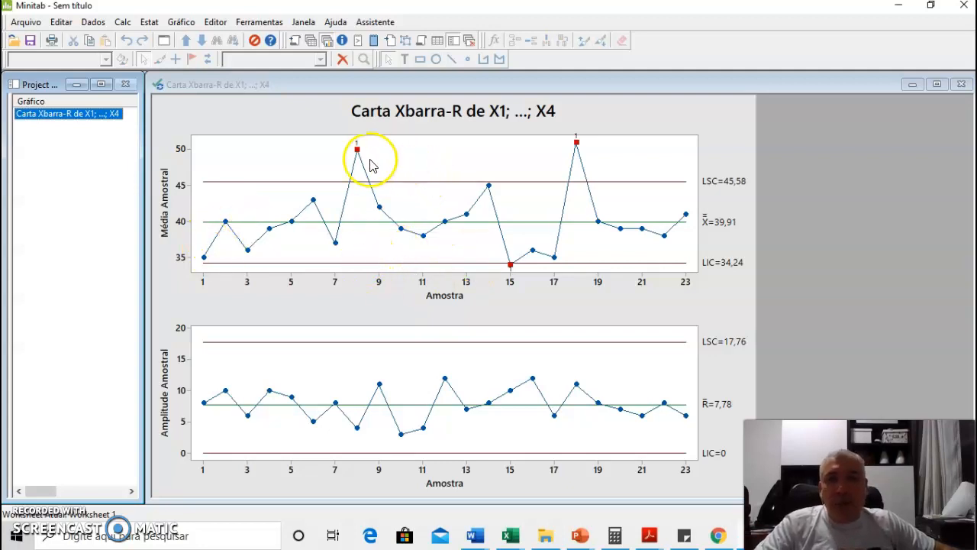
{"action": "left_click", "coordinate": [577, 145]}
{"action": "mouse_move", "coordinate": [578, 147]}
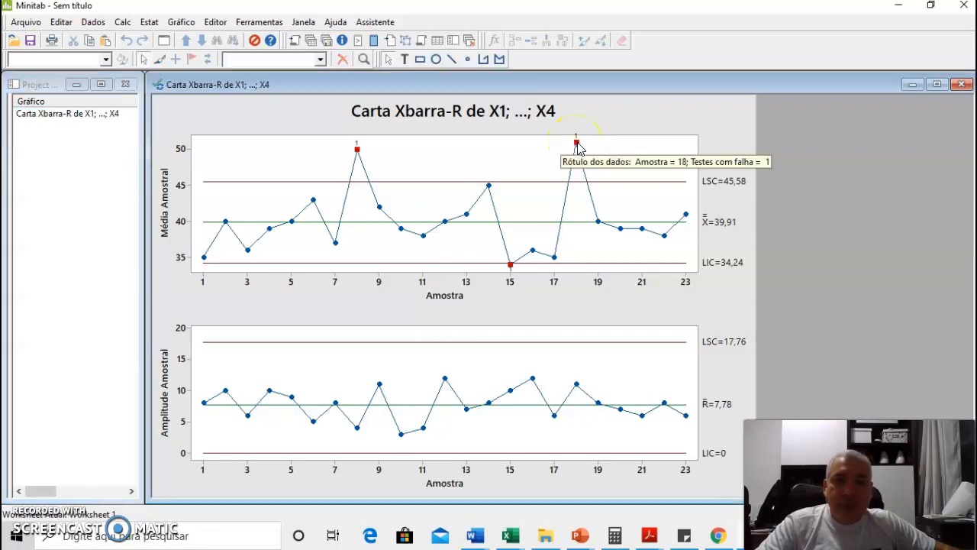
- Delete the sample now in worksheet row 18 and check the highest remaining out-of-control mean on the Xbarra-R chart
{"action": "left_click", "coordinate": [310, 42]}
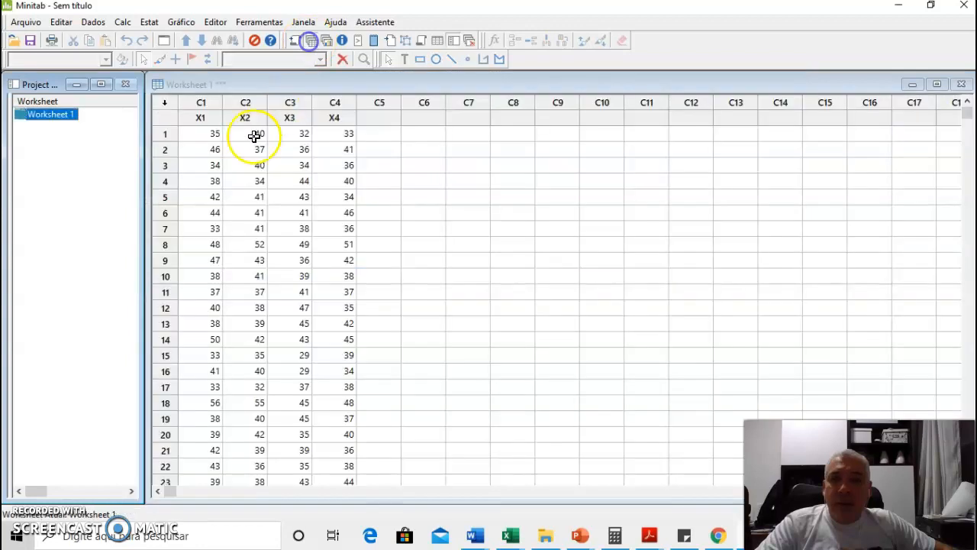
{"action": "left_click", "coordinate": [163, 401]}
{"action": "right_click", "coordinate": [163, 400]}
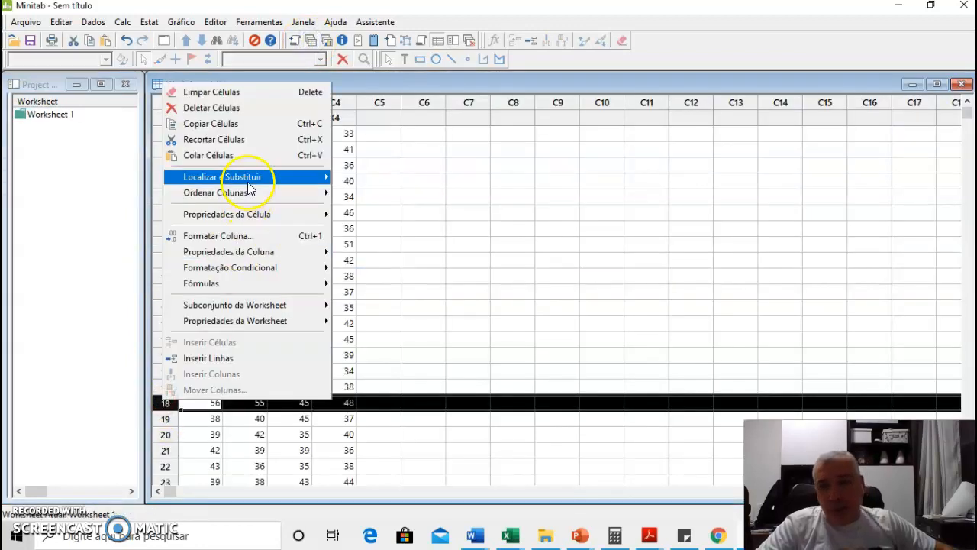
{"action": "left_click", "coordinate": [227, 110]}
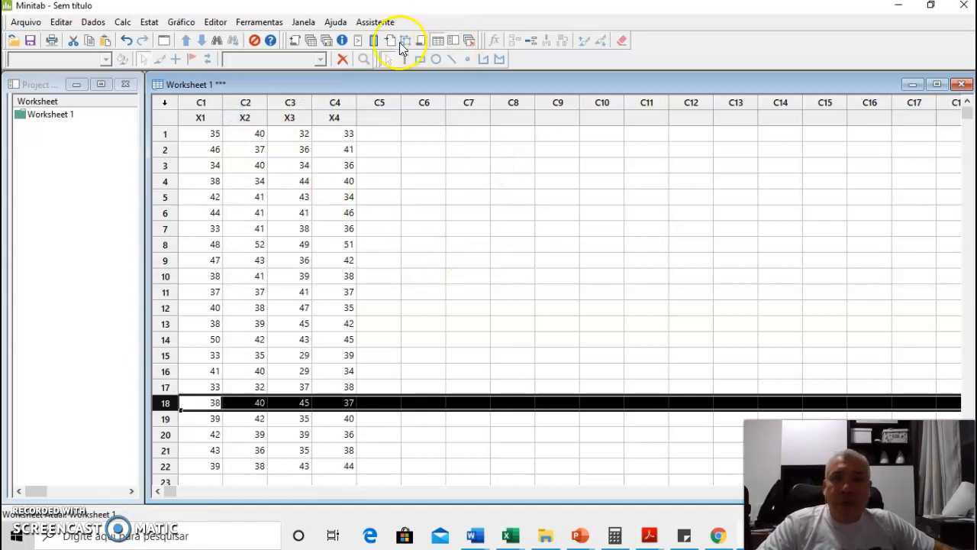
{"action": "left_click", "coordinate": [324, 40]}
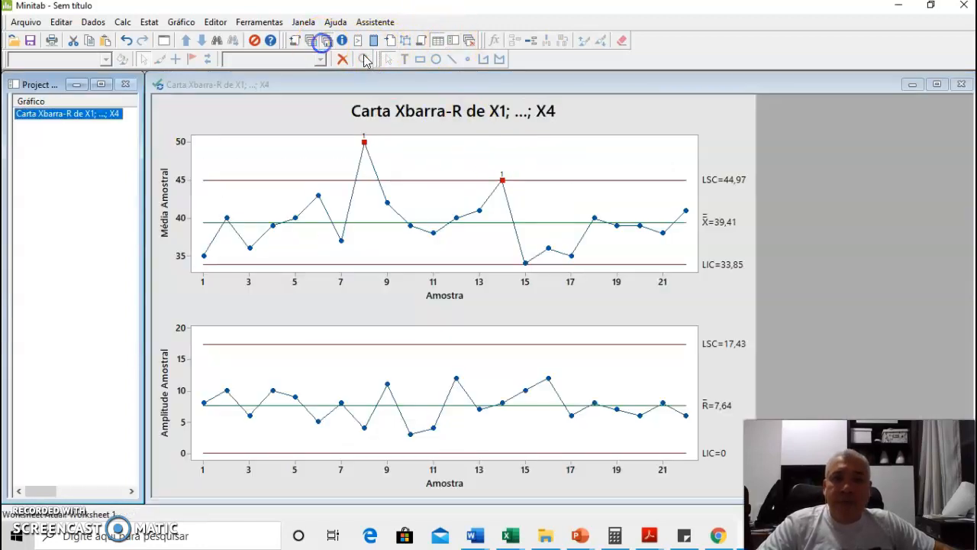
{"action": "left_click", "coordinate": [367, 150]}
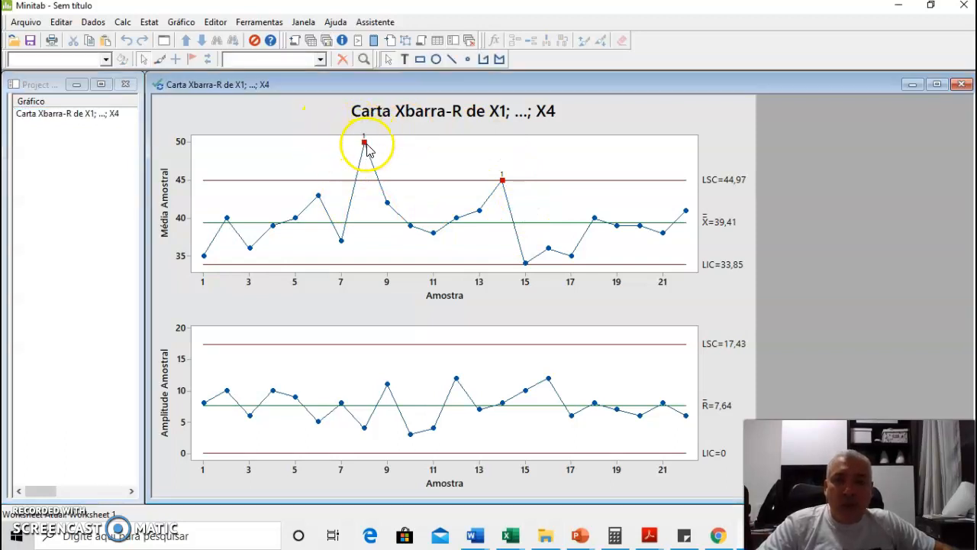
- Delete the out-of-control sample 8 from the worksheet and check the remaining out-of-control mean on the updated Xbarra-R chart
{"action": "left_click", "coordinate": [364, 138]}
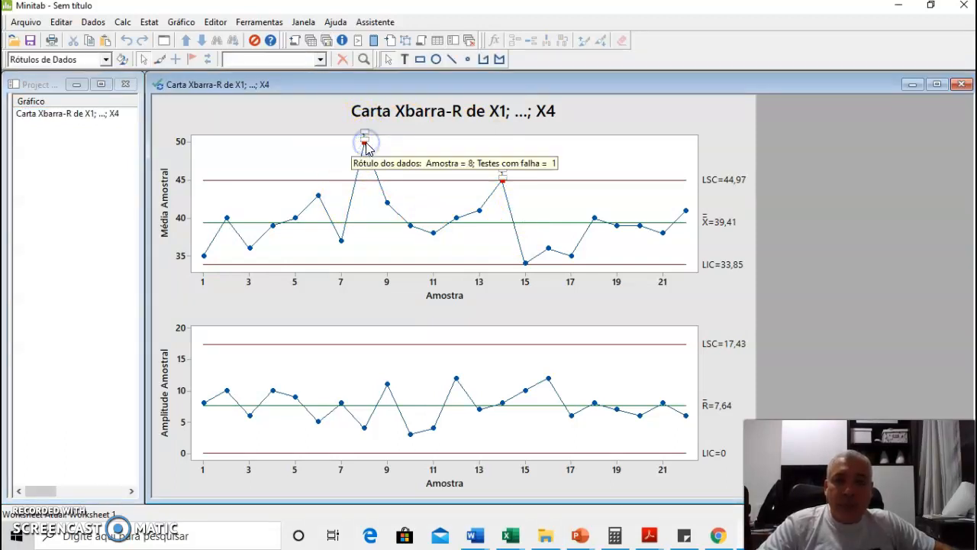
{"action": "left_click", "coordinate": [310, 38]}
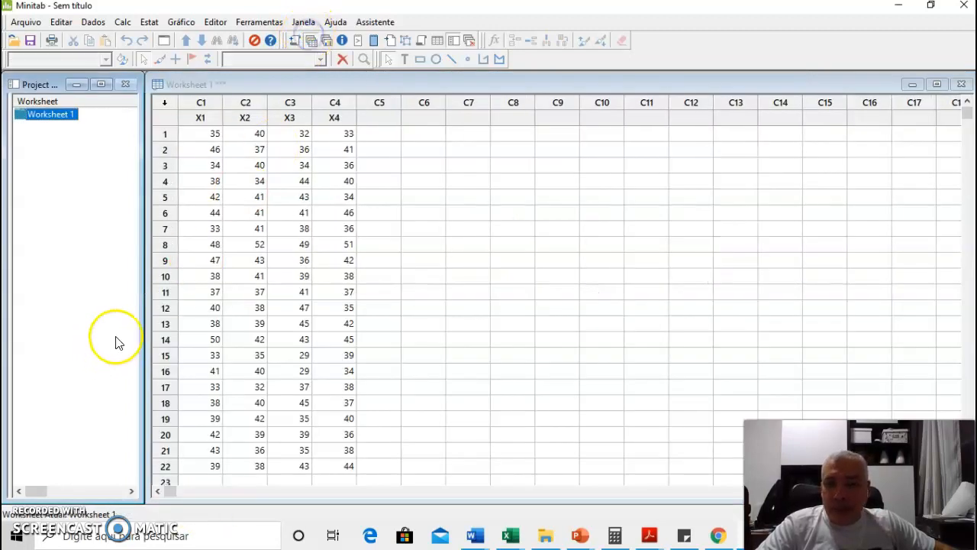
{"action": "right_click", "coordinate": [164, 244]}
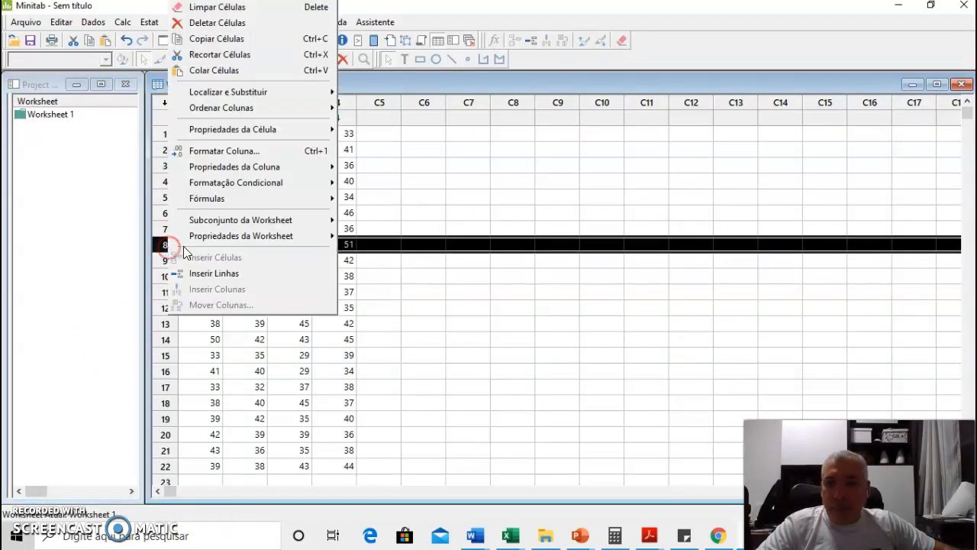
{"action": "left_click", "coordinate": [219, 22]}
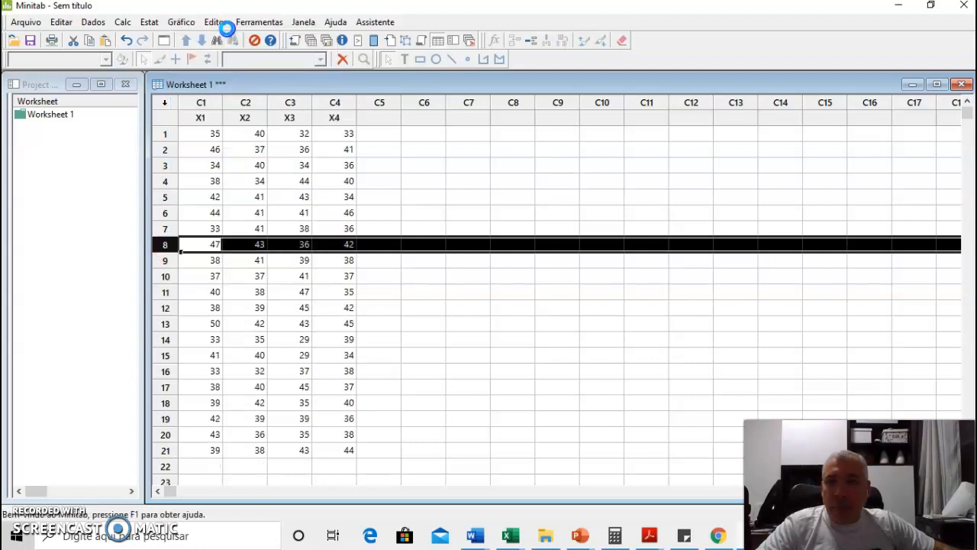
{"action": "left_click", "coordinate": [333, 39]}
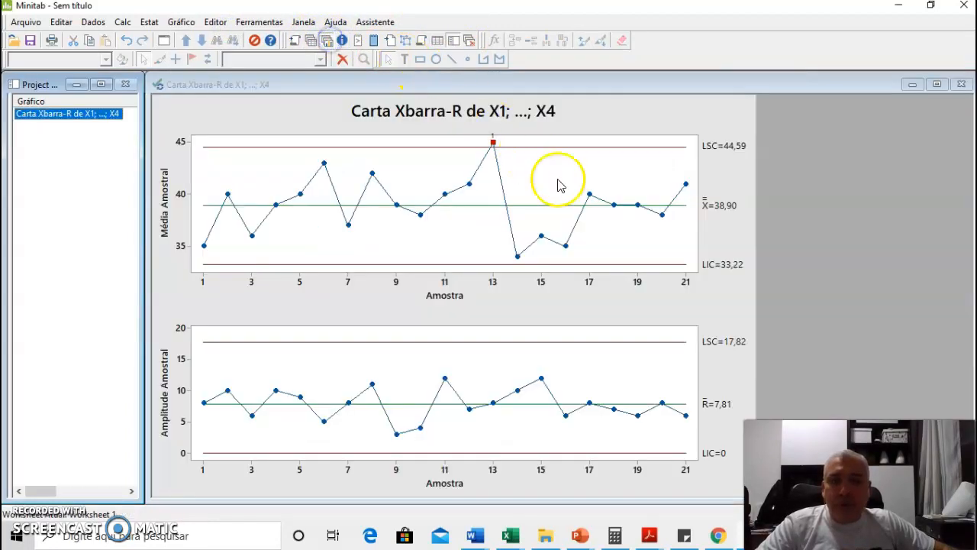
{"action": "left_click", "coordinate": [493, 144]}
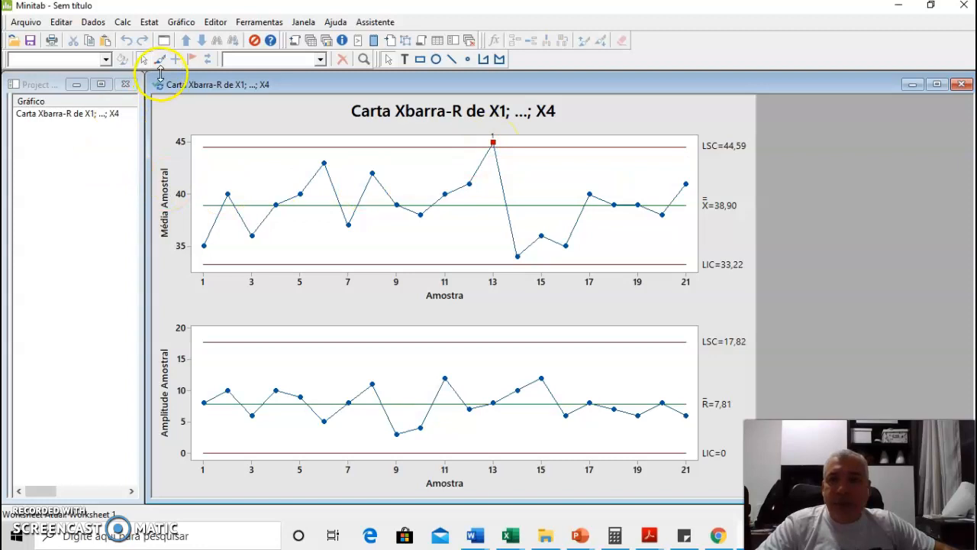
- Delete the out-of-control sample in worksheet row 13 and review the recalculated limits on the Xbarra-R chart
{"action": "left_click", "coordinate": [325, 39]}
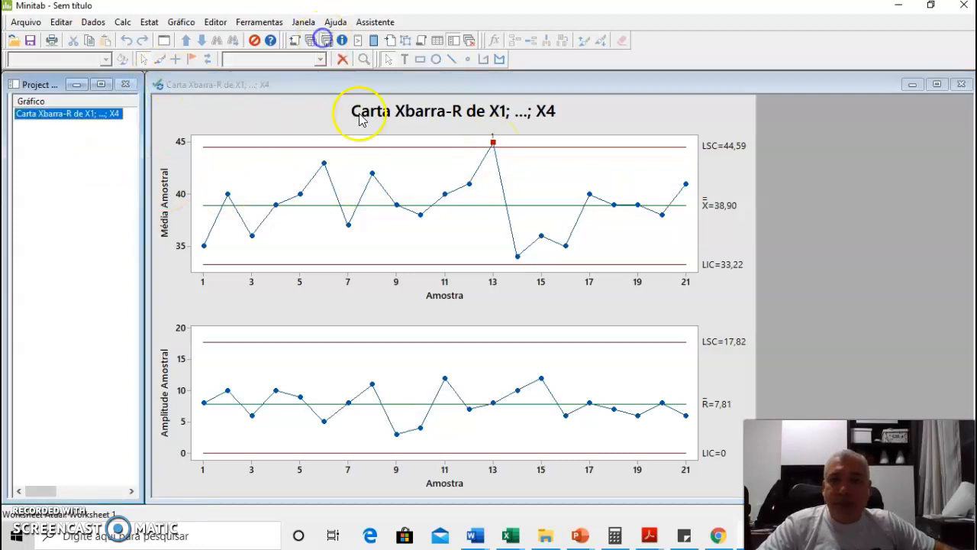
{"action": "left_click", "coordinate": [309, 41]}
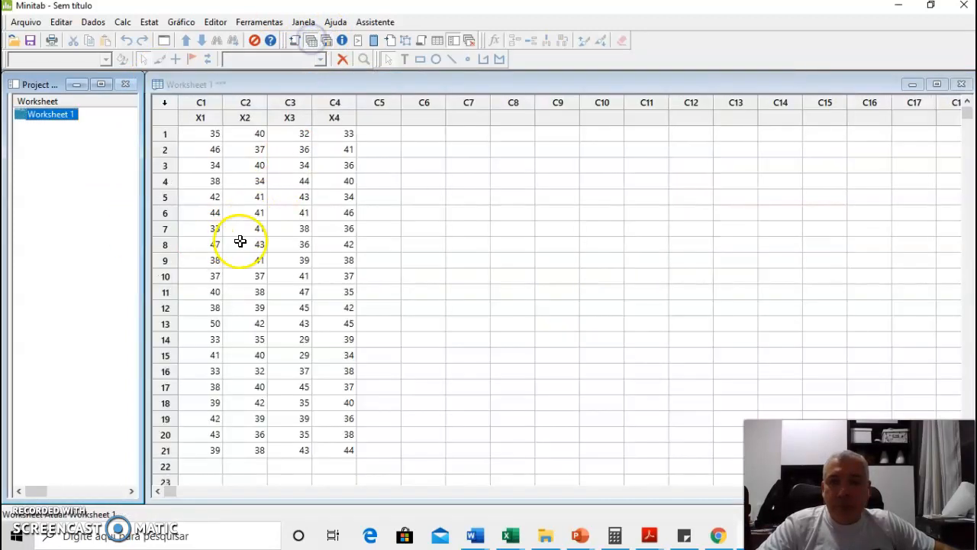
{"action": "left_click", "coordinate": [162, 322]}
{"action": "right_click", "coordinate": [162, 321]}
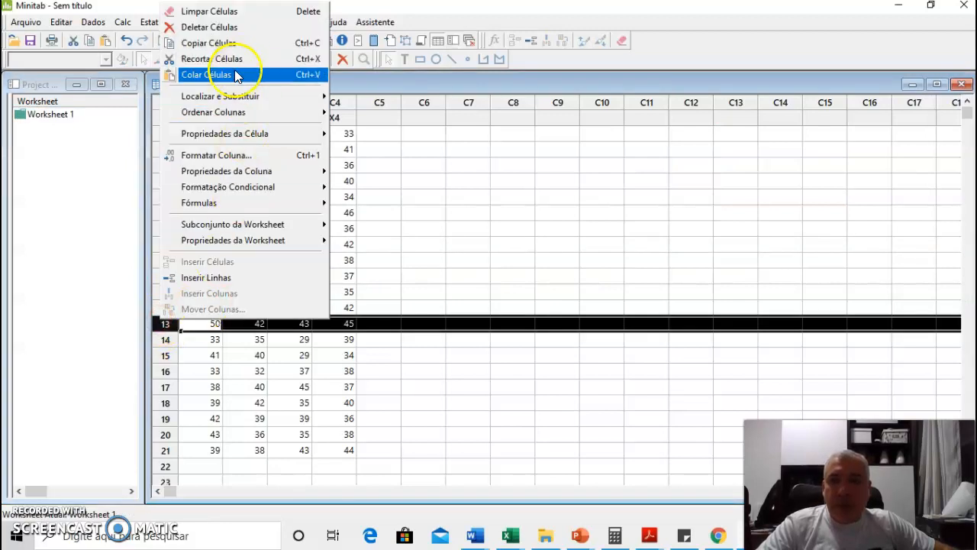
{"action": "left_click", "coordinate": [209, 27]}
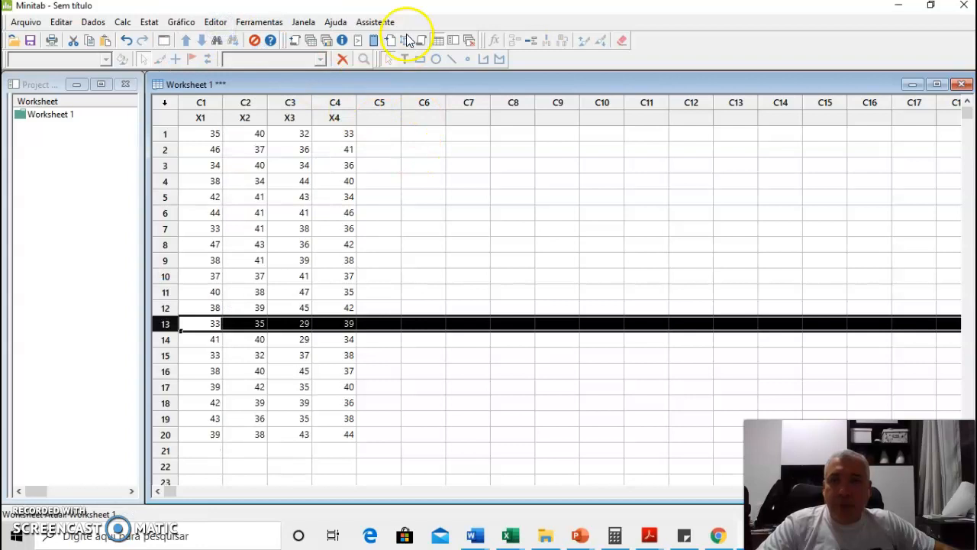
{"action": "left_click", "coordinate": [327, 42]}
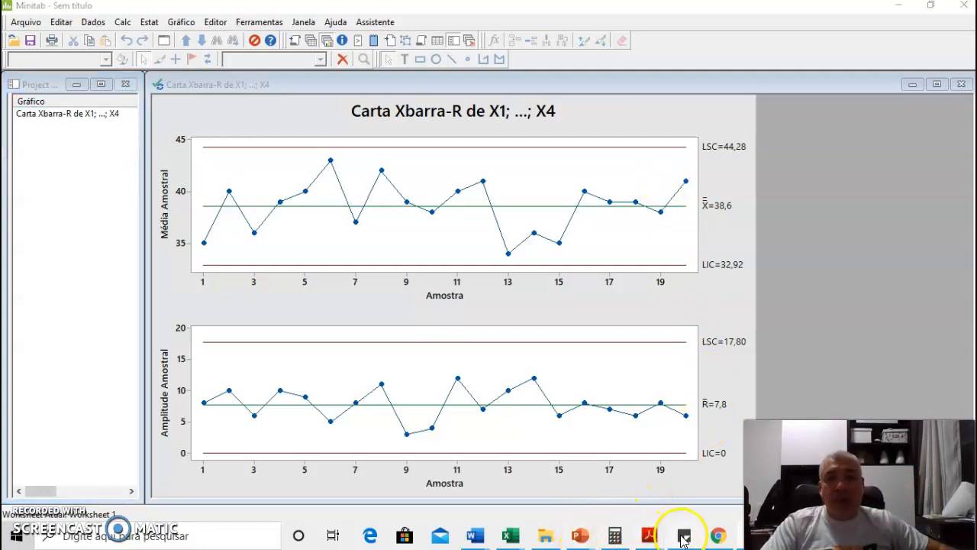
- Switch to the presentation slide with the EXEMPLO table of subgroup measurements
{"action": "key", "text": "alt+Tab"}
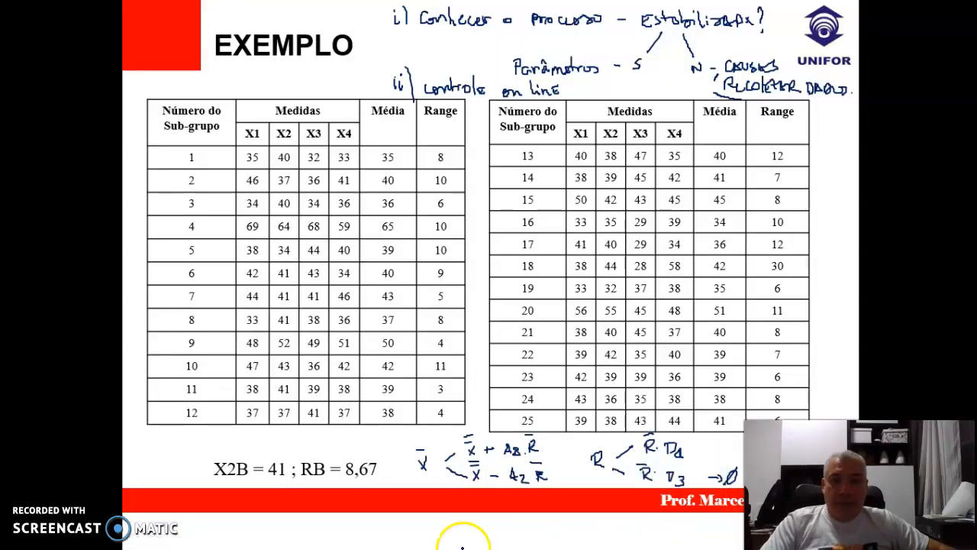